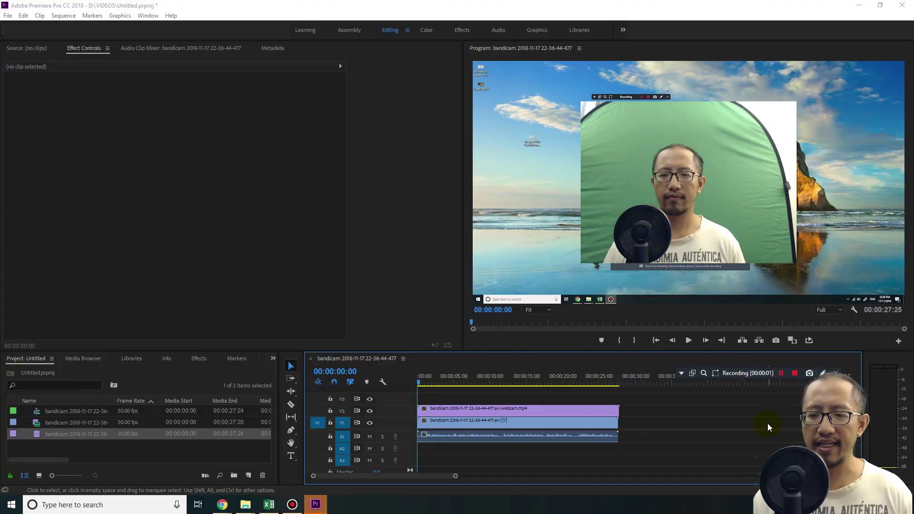
click(292, 504)
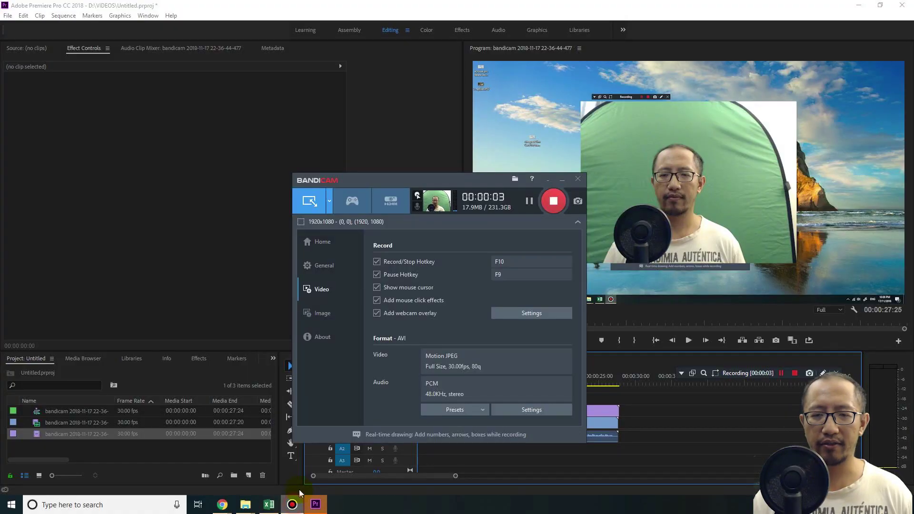
drag(462, 182, 220, 174)
click(321, 171)
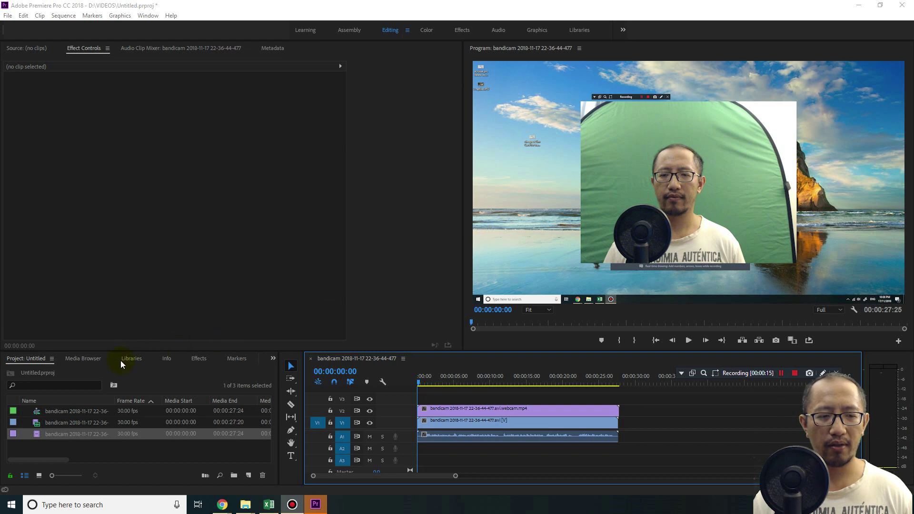
- Find the Crop video effect and apply it to the webcam clip on track V2
click(196, 360)
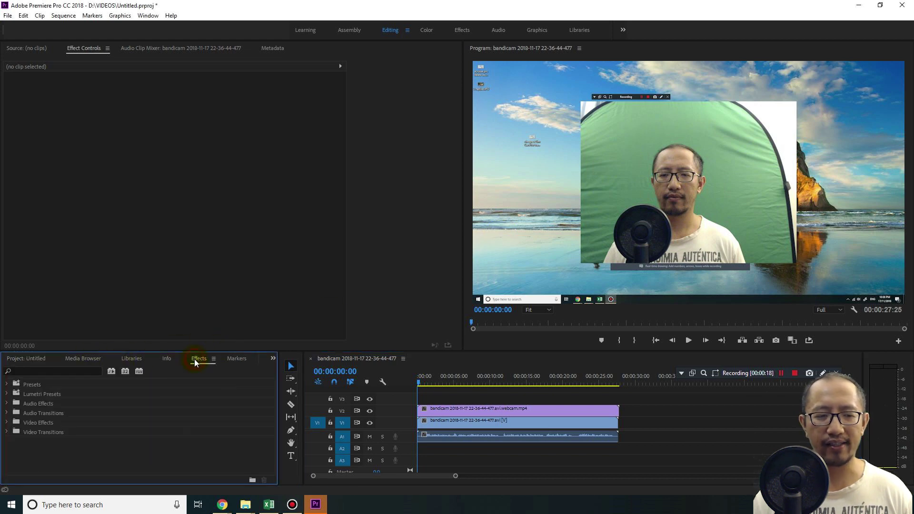
click(25, 368)
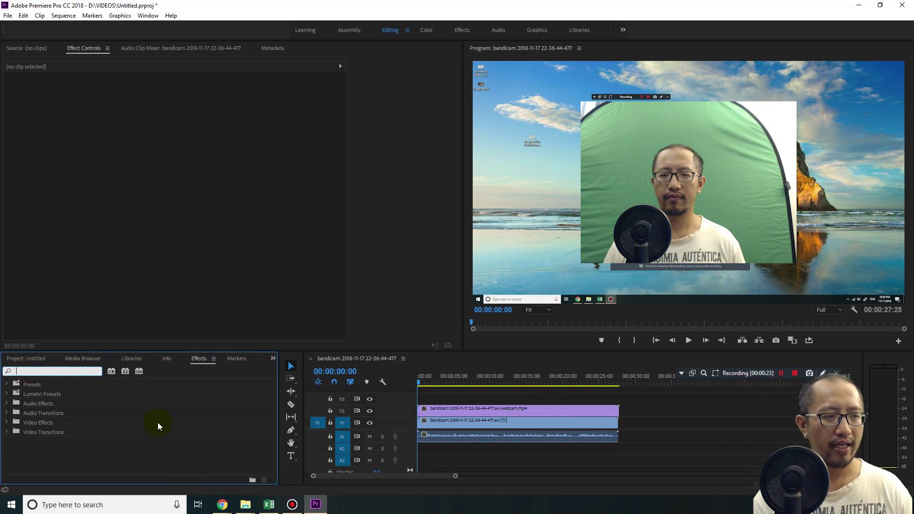
text(crop)
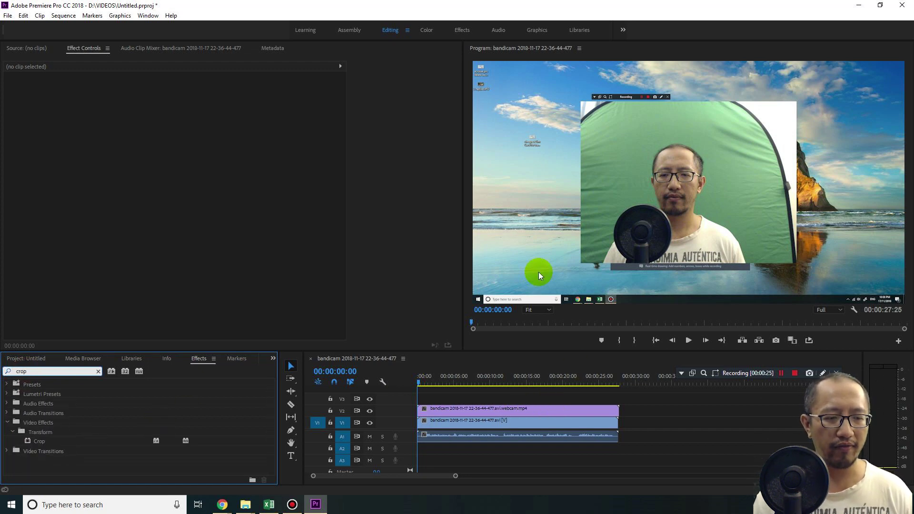
drag(42, 443, 476, 410)
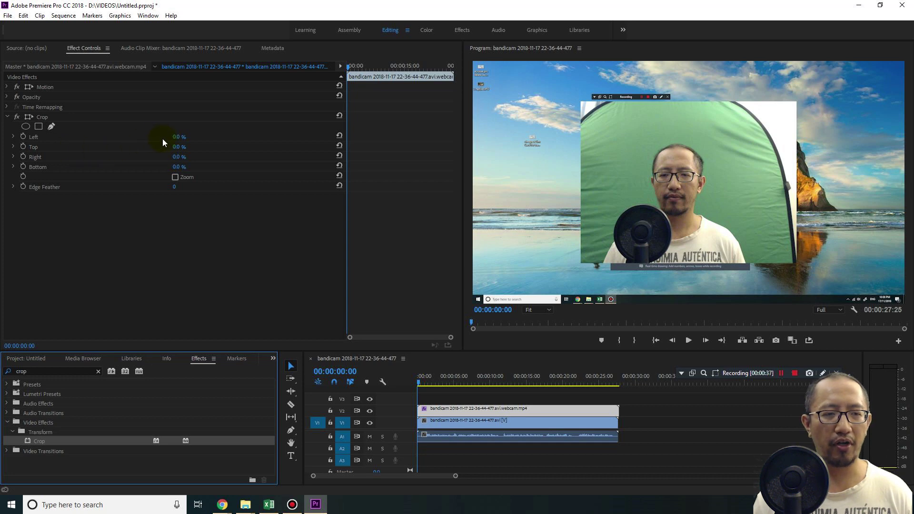
- Crop the webcam clip by 14% on the left, 23% at the top and 26% on the right
drag(174, 137, 195, 156)
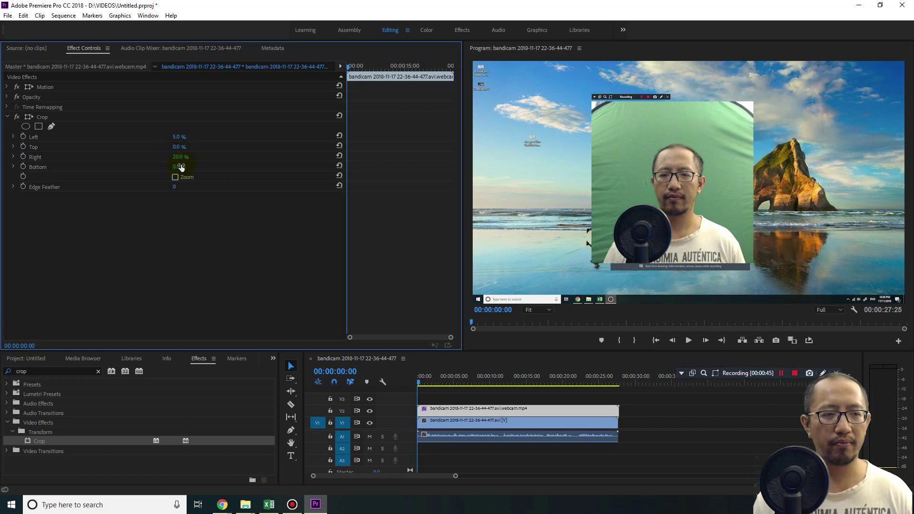
drag(179, 147, 199, 147)
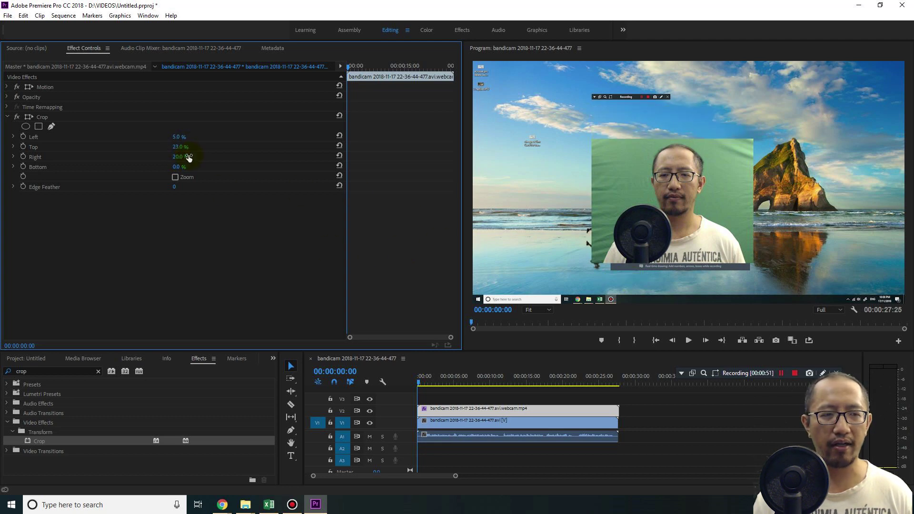
drag(178, 161, 180, 161)
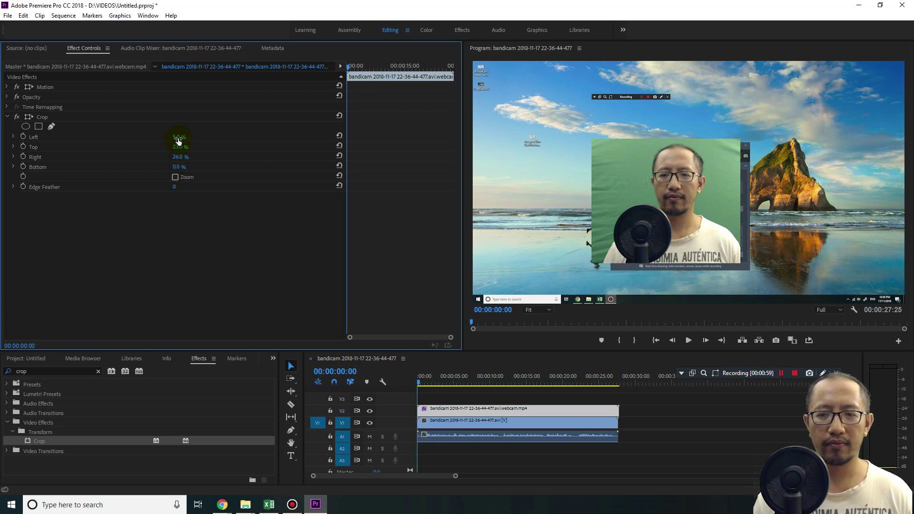
drag(180, 137, 183, 137)
click(405, 169)
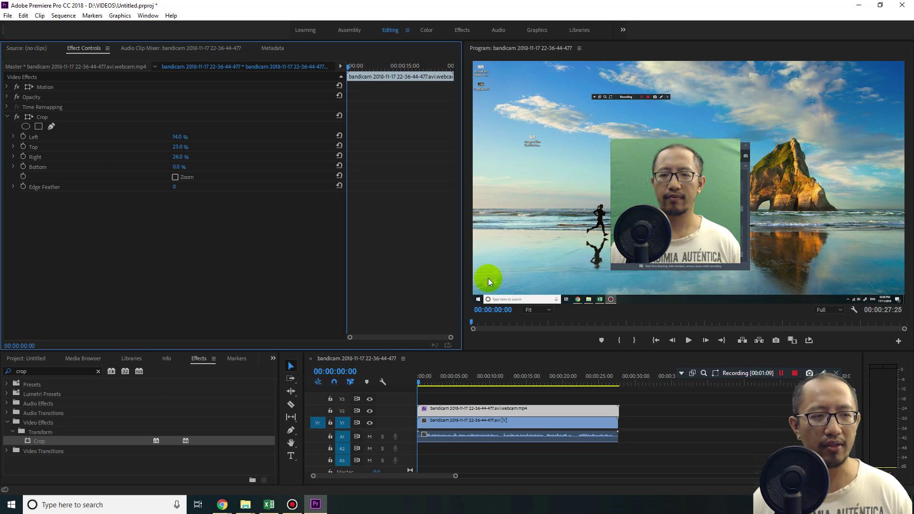
- Apply the Ultra Key effect to the webcam clip and sample the green backdrop beside the presenter as its key color
click(56, 372)
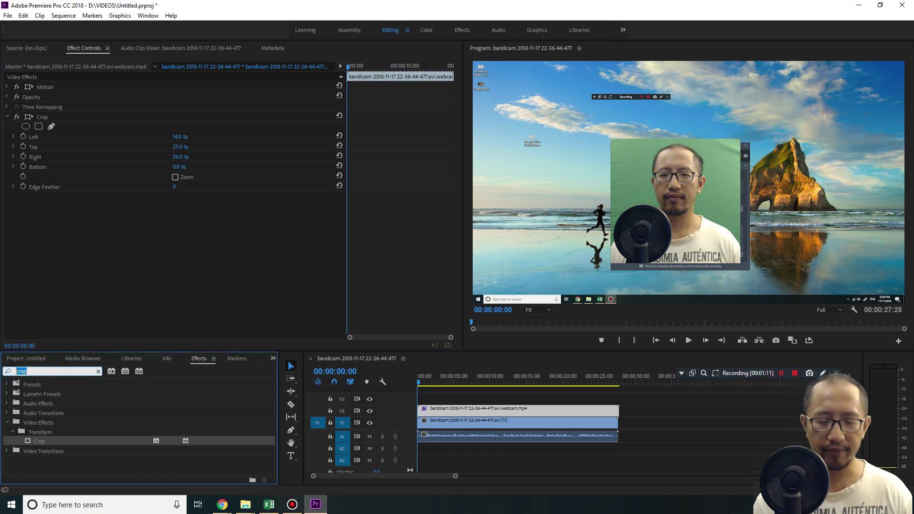
text(ultra)
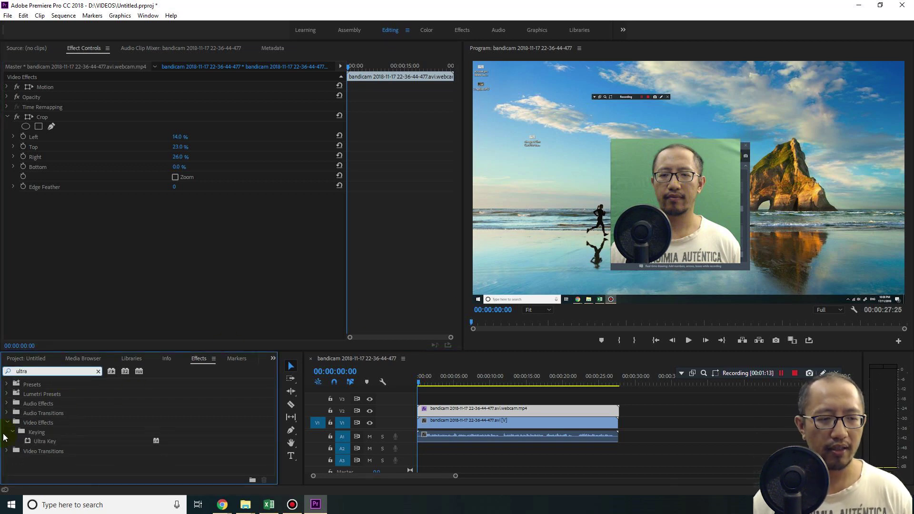
drag(47, 441, 470, 416)
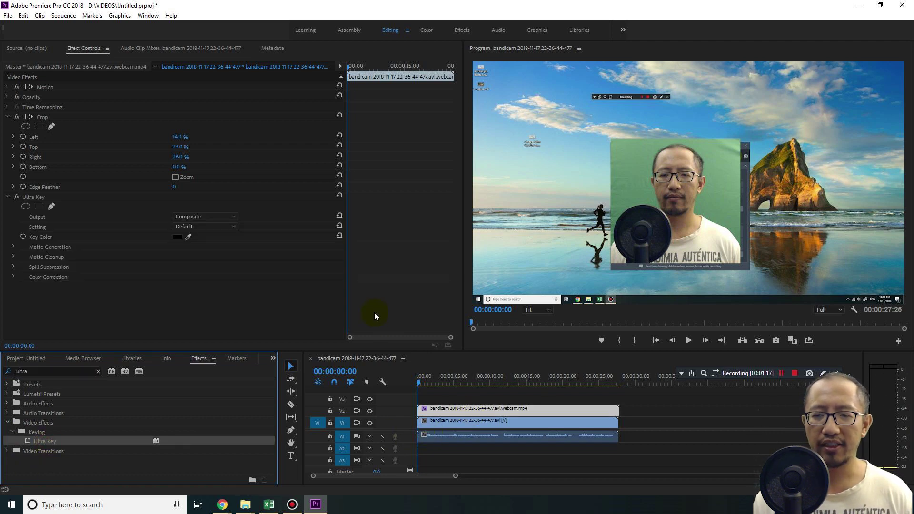
click(188, 235)
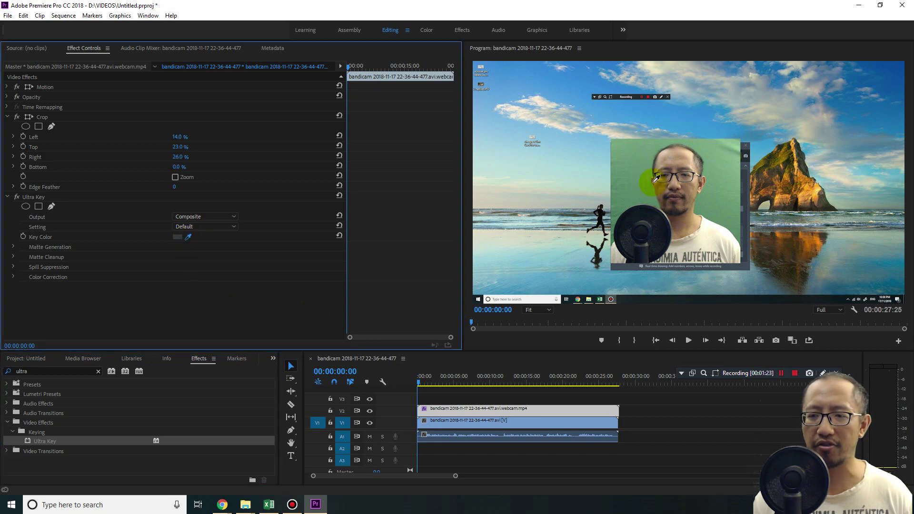
click(660, 200)
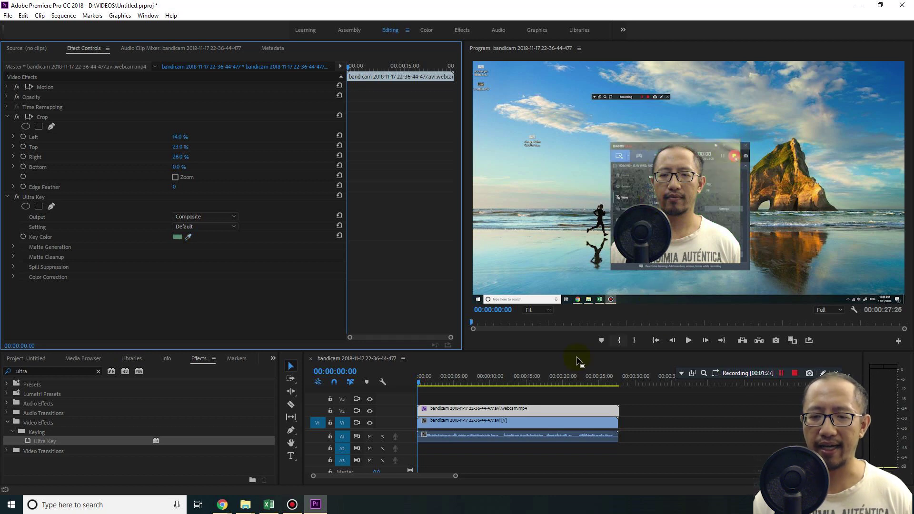
- Play the beginning of the sequence to check how cleanly the green backdrop is keyed out
click(410, 383)
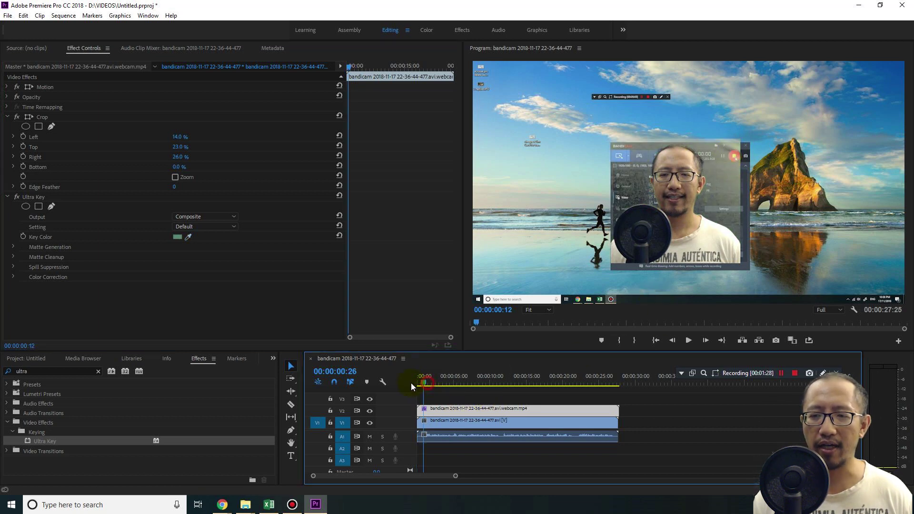
click(689, 341)
click(688, 341)
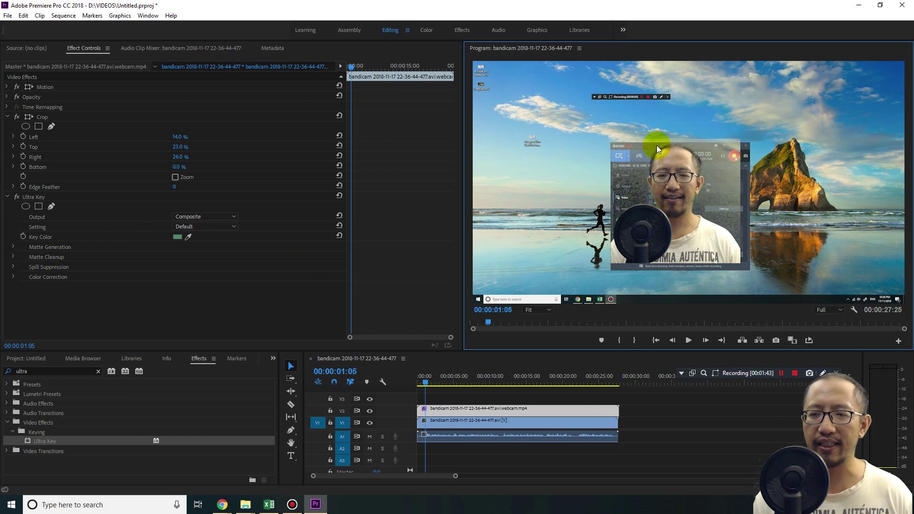
- Refine Ultra Key's matte generation on the webcam clip by setting Highlight to 0 and Pedestal to 80
click(12, 247)
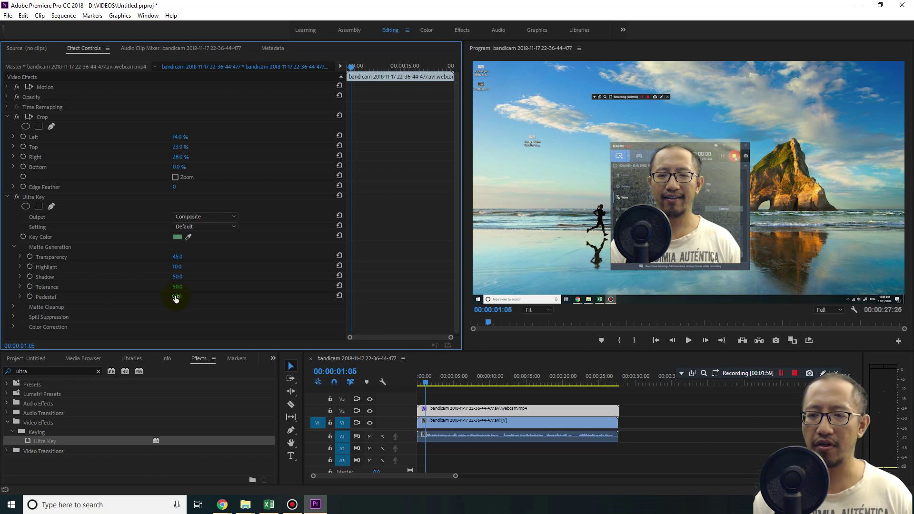
mouse_move(176, 298)
mouse_down()
mouse_move(191, 298)
mouse_move(185, 298)
mouse_up()
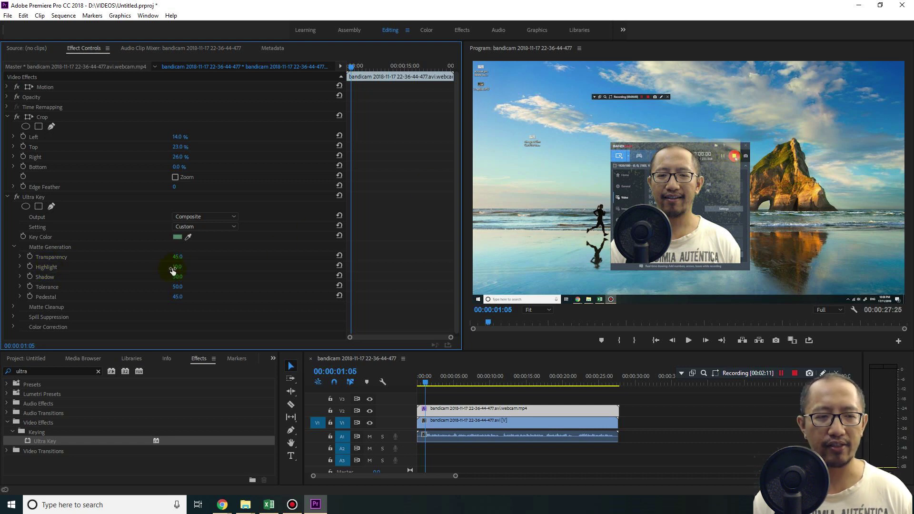
drag(177, 271, 195, 298)
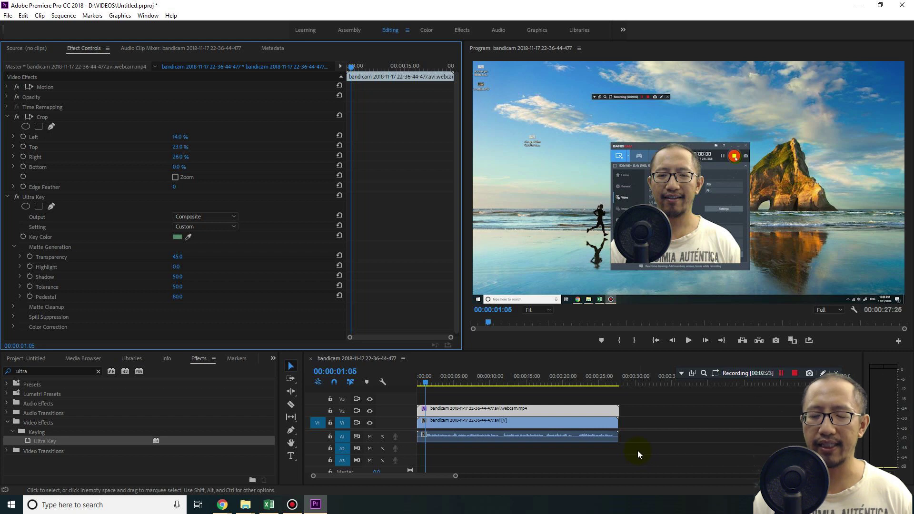
click(500, 415)
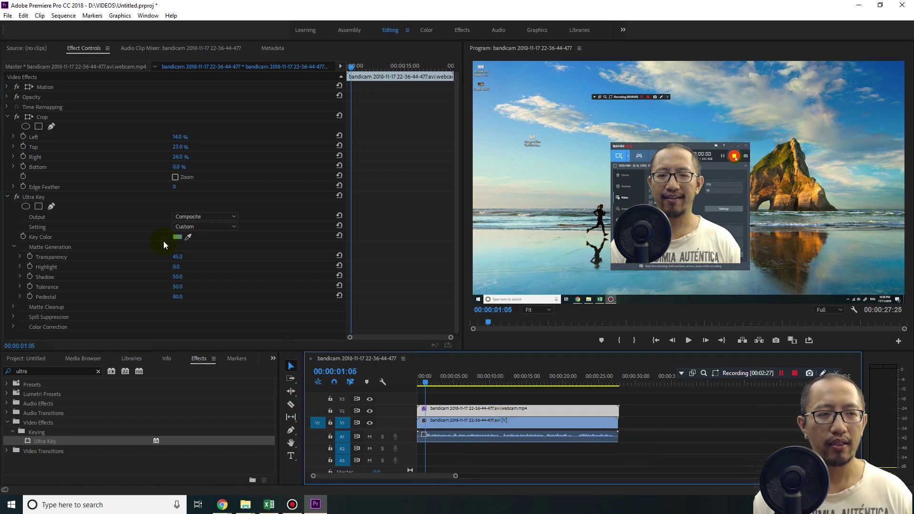
- Scale the webcam clip to 70 and set its position to 268, 540, beside the recorder window in the frame
click(7, 118)
click(9, 125)
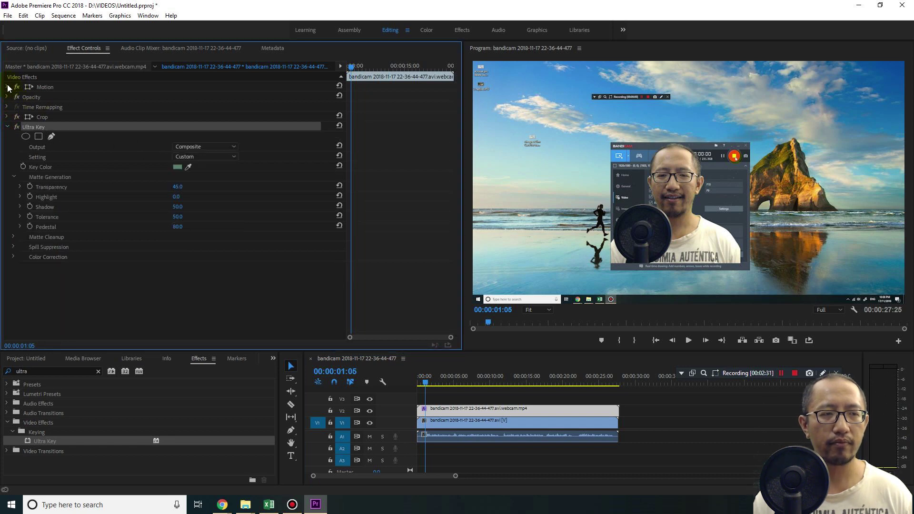
click(7, 86)
drag(180, 108, 62, 96)
- Play the sequence from near its start to review the repositioned webcam overlay against the screen recording
drag(445, 380, 419, 380)
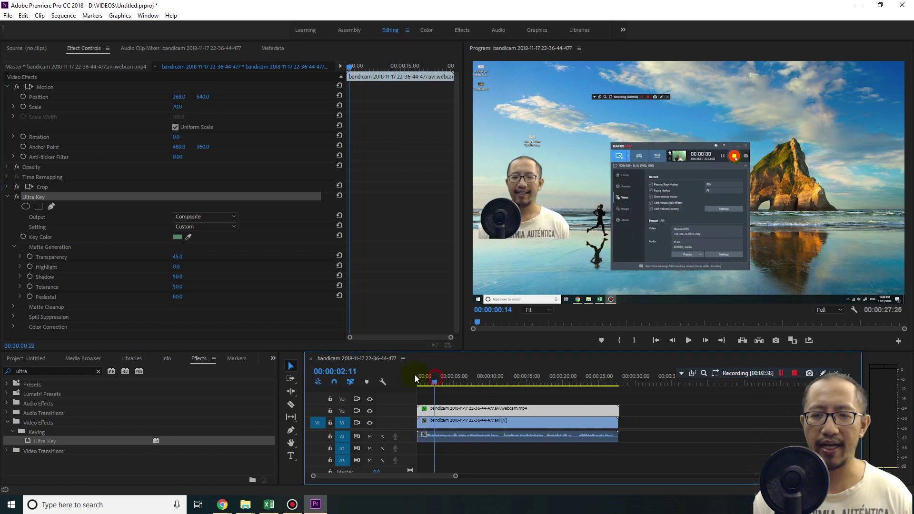
click(688, 340)
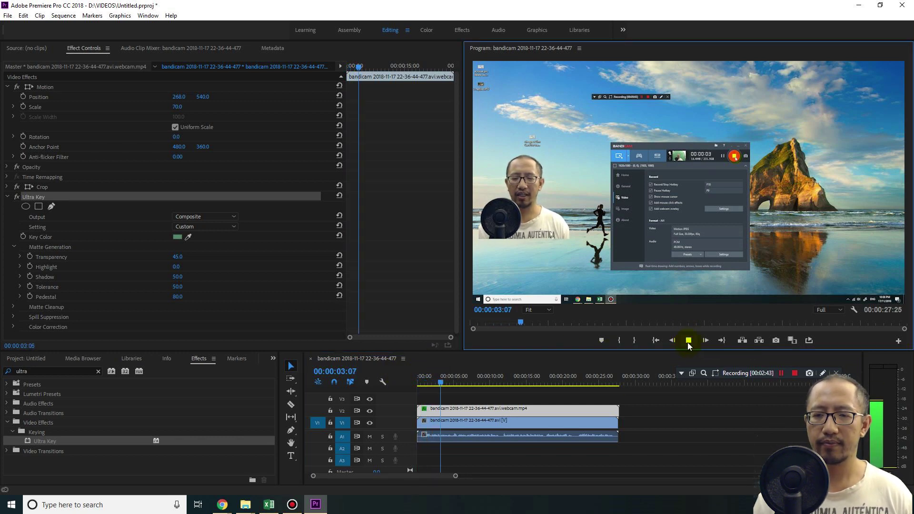
click(689, 341)
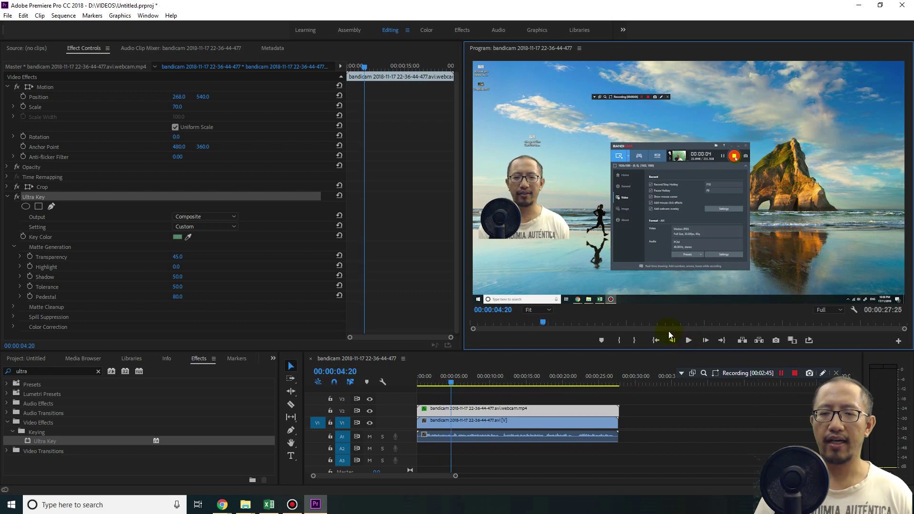